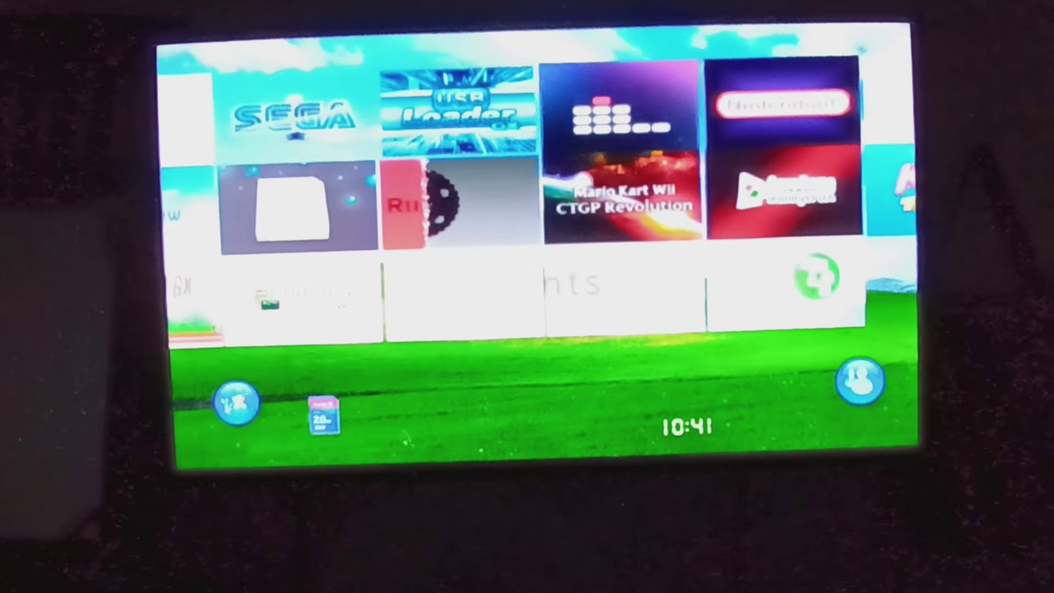
- Page right, then back left, to the Wii Menu page with the Windows channel
{"action": "key", "text": "Right"}
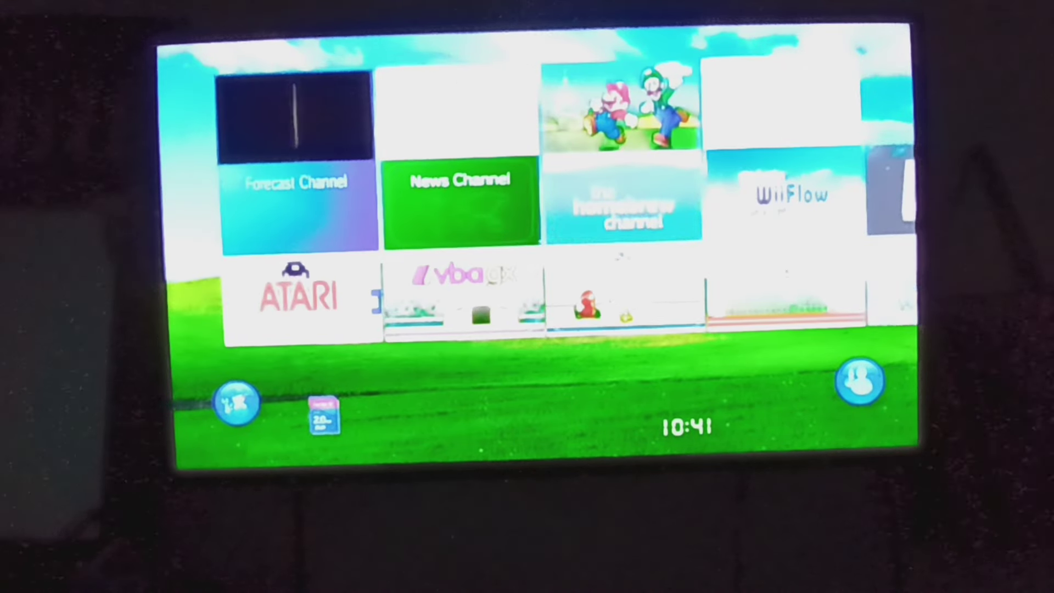
{"action": "key", "text": "Left"}
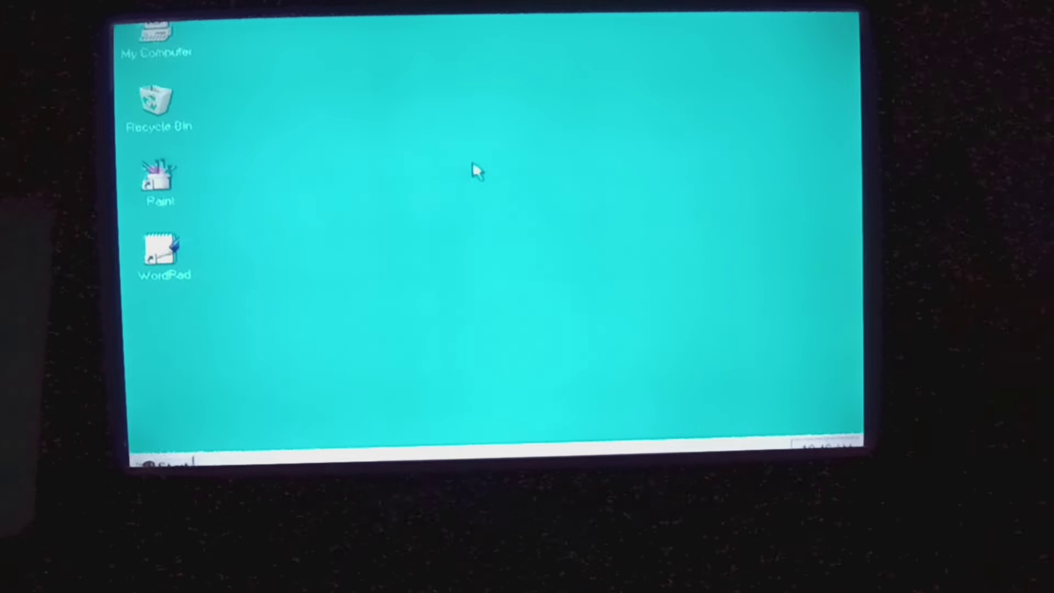
- Sweep a selection box over the empty desktop, then open Display Properties from its shortcut menu
{"action": "left_click_drag", "start_coordinate": [471, 140], "coordinate": [596, 295]}
{"action": "right_click", "coordinate": [425, 81]}
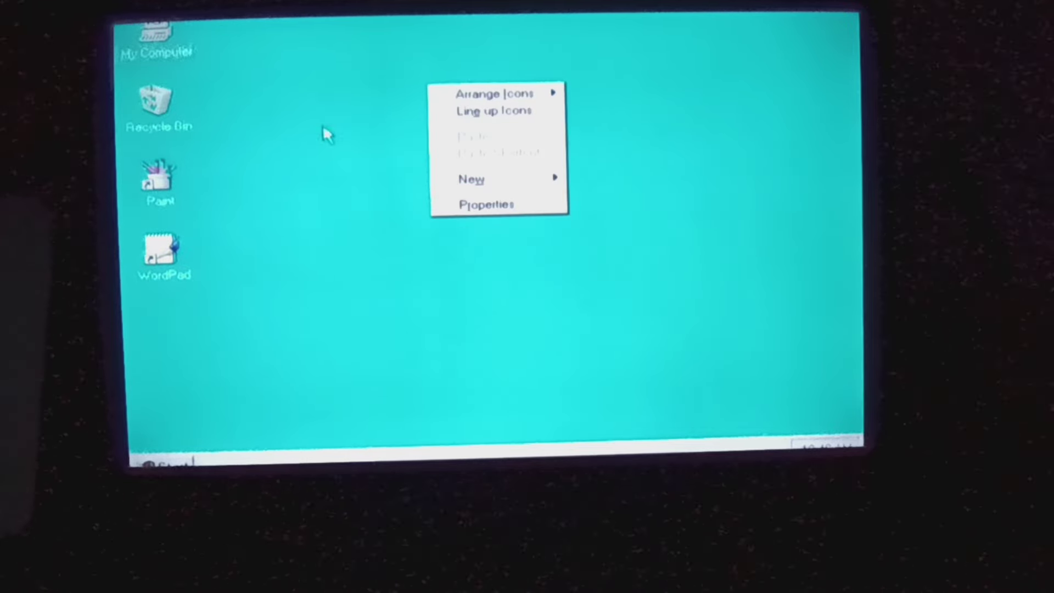
{"action": "left_click", "coordinate": [513, 208]}
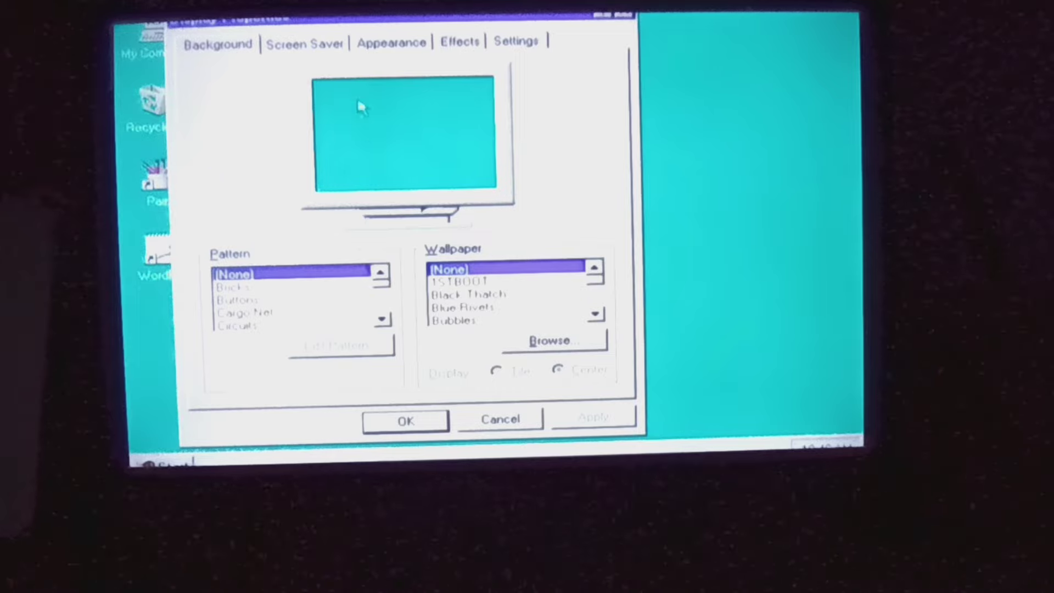
- Select 3D Flower Box from the screen saver list on the Screen Saver page
{"action": "left_click", "coordinate": [304, 43]}
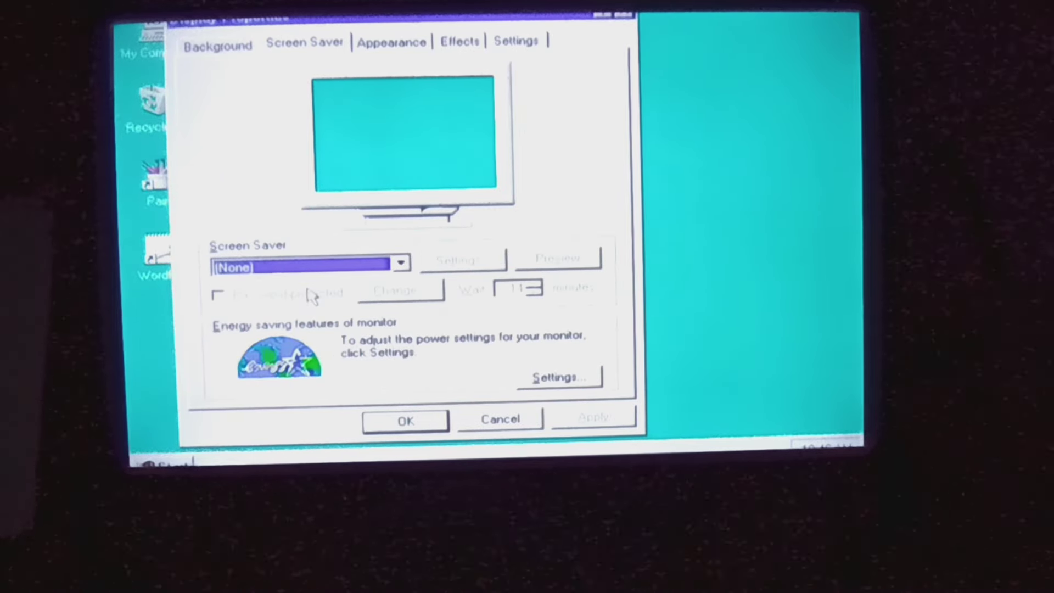
{"action": "left_click", "coordinate": [311, 267]}
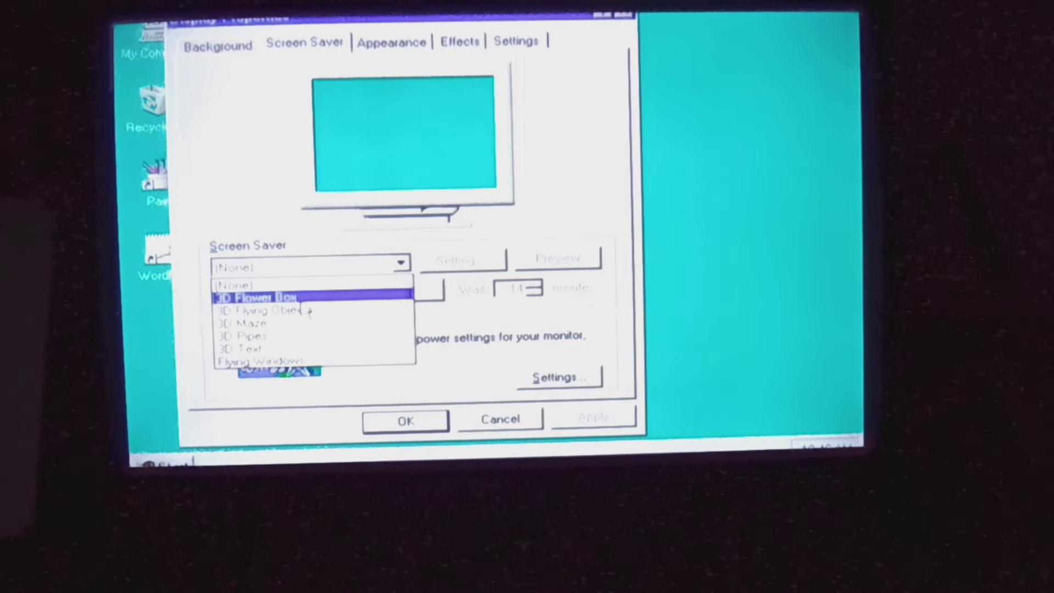
{"action": "left_click", "coordinate": [305, 293]}
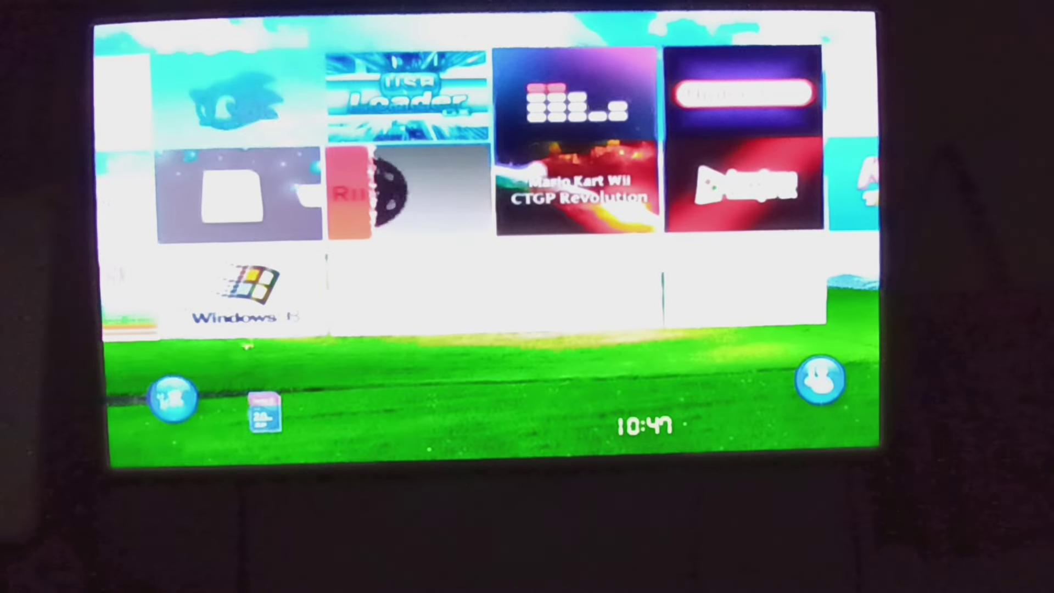
- Launch the Windows 98 channel tile from the Wii Menu
{"action": "left_click", "coordinate": [234, 292]}
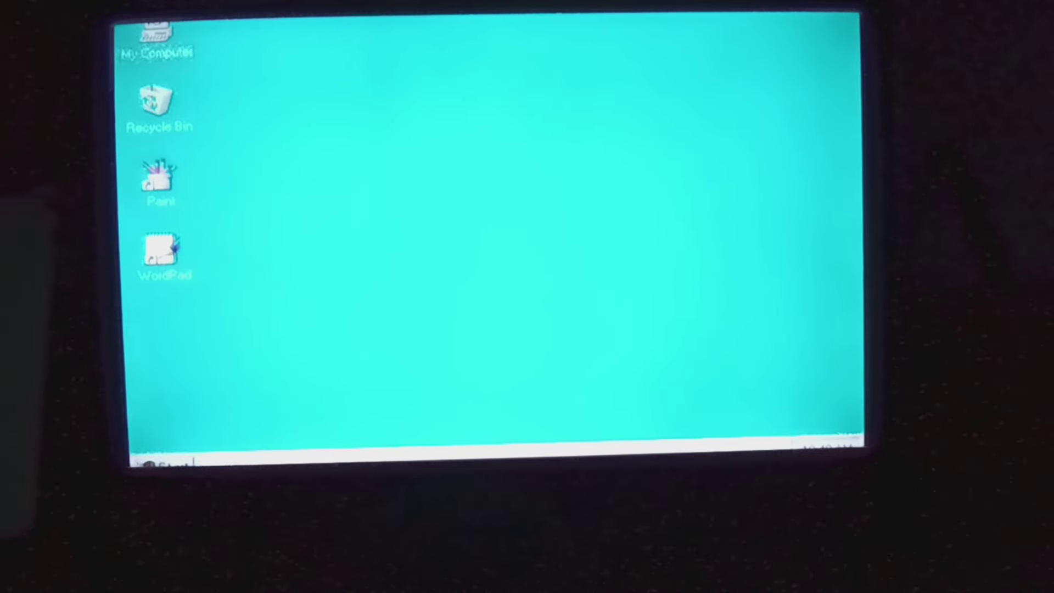
- Open the Start menu from the Windows 98 taskbar
{"action": "left_click", "coordinate": [152, 455]}
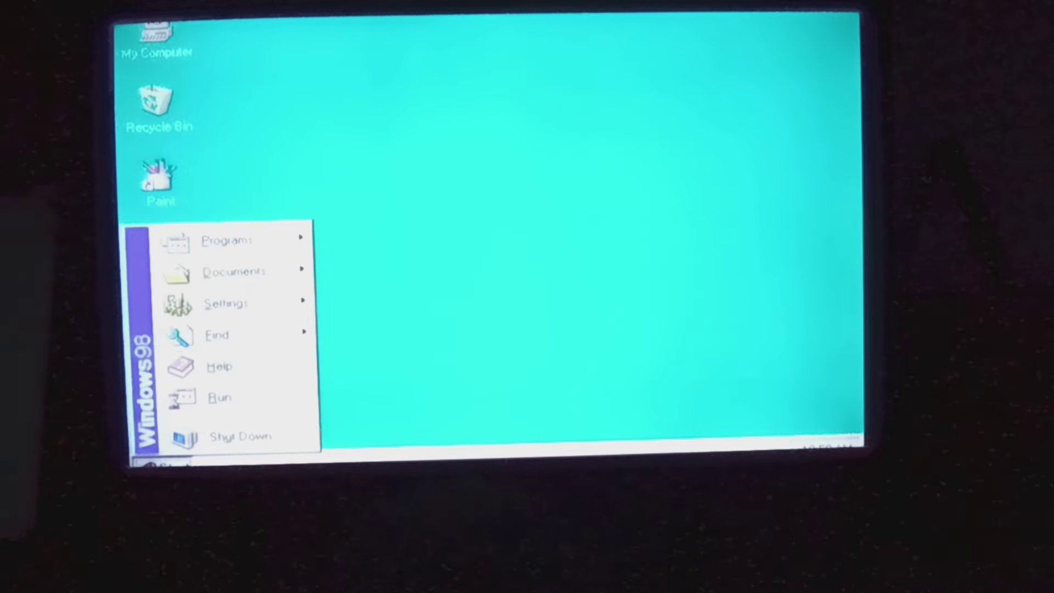
- Open the Run dialog from the Start menu
{"action": "left_click", "coordinate": [218, 398]}
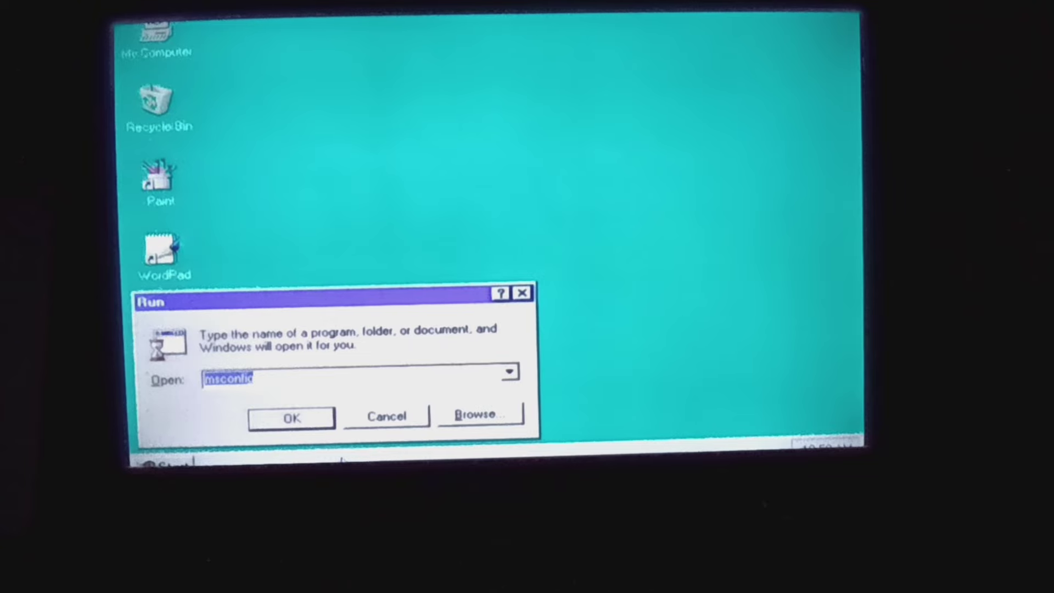
{"action": "type", "text": "win"}
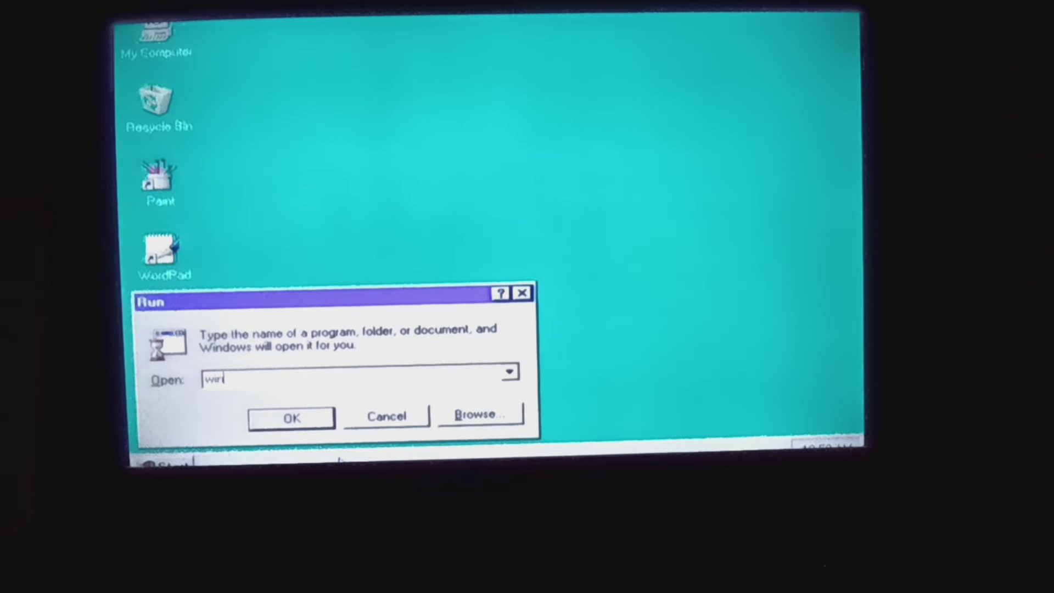
{"action": "type", "text": "v"}
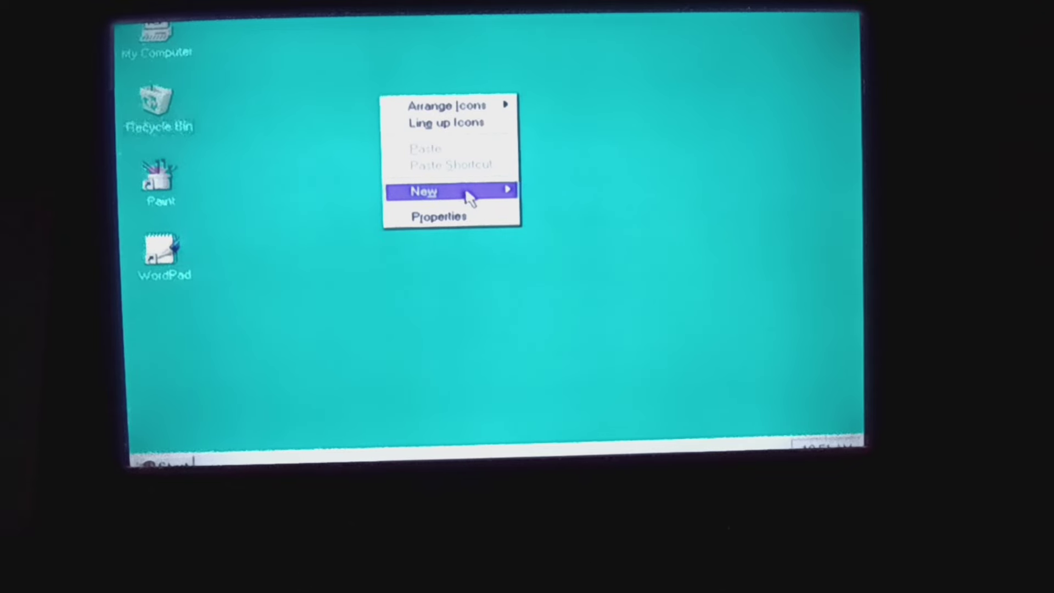
- Dismiss the desktop context menu by clicking empty desktop space
{"action": "left_click", "coordinate": [560, 123]}
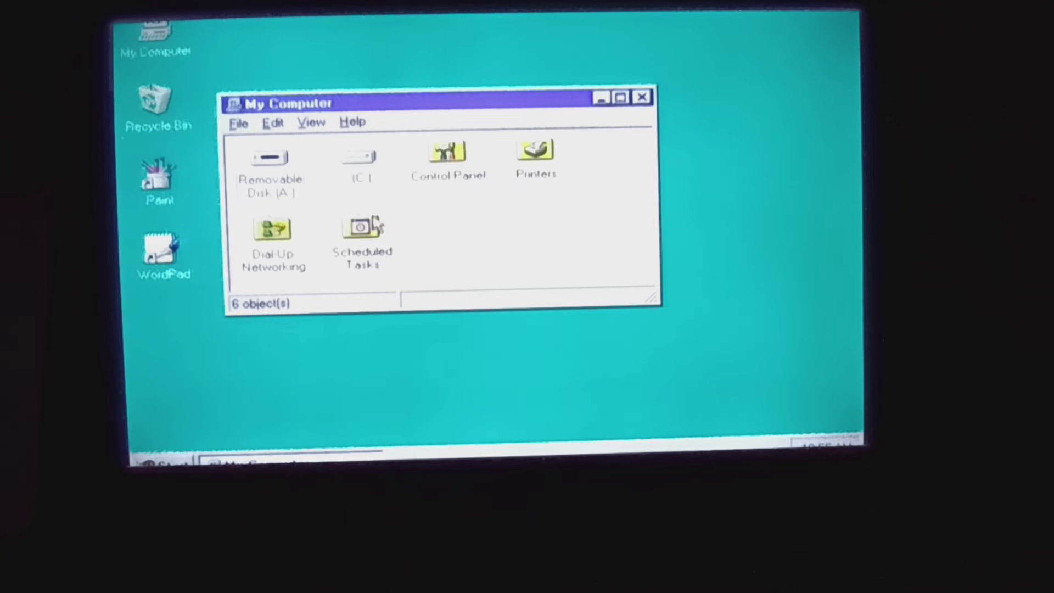
- Check My Computer's View menu without changes, then open the C: drive
{"action": "left_click", "coordinate": [311, 123]}
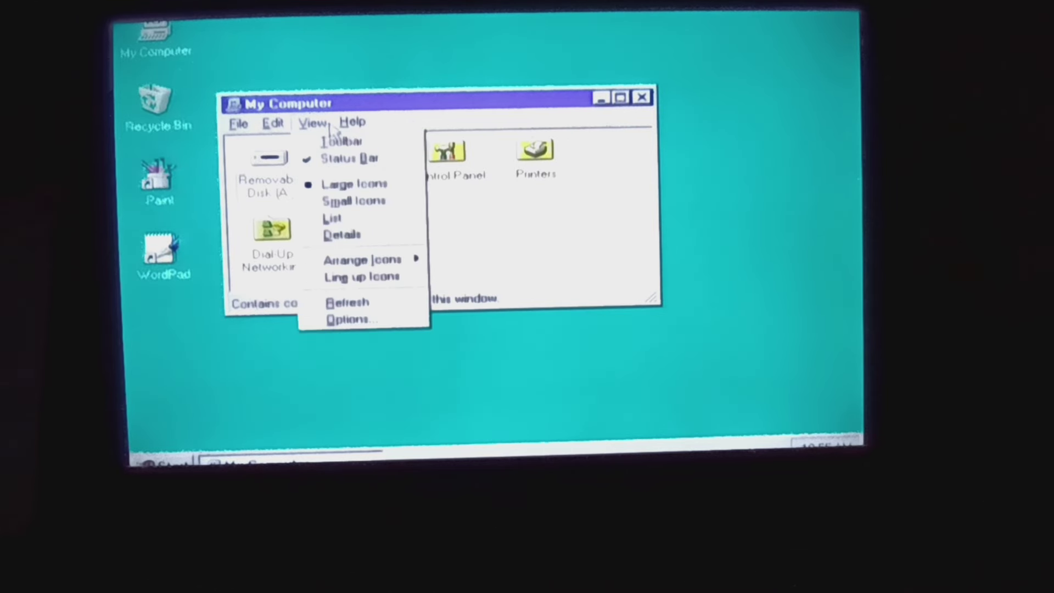
{"action": "left_click", "coordinate": [548, 249]}
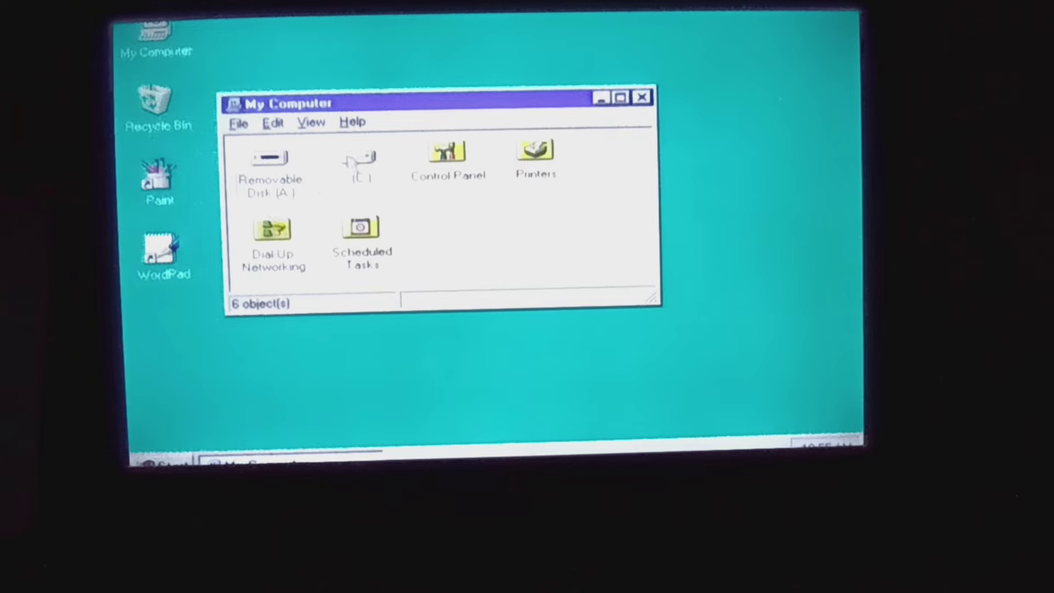
{"action": "double_click", "coordinate": [356, 161]}
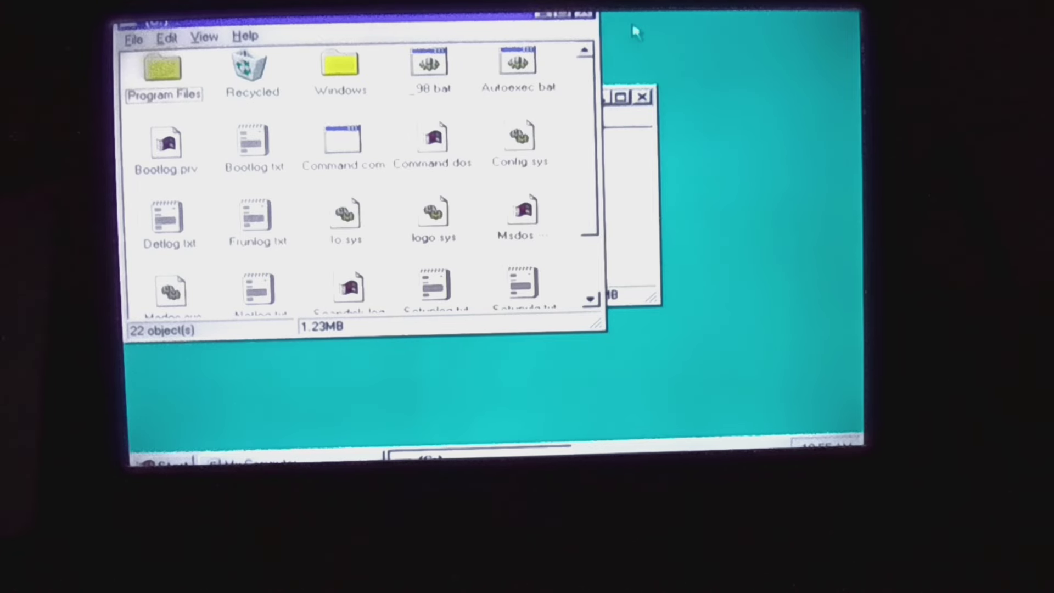
- Switch focus between My Computer and the C: drive window, then close the C: window
{"action": "left_click", "coordinate": [739, 189]}
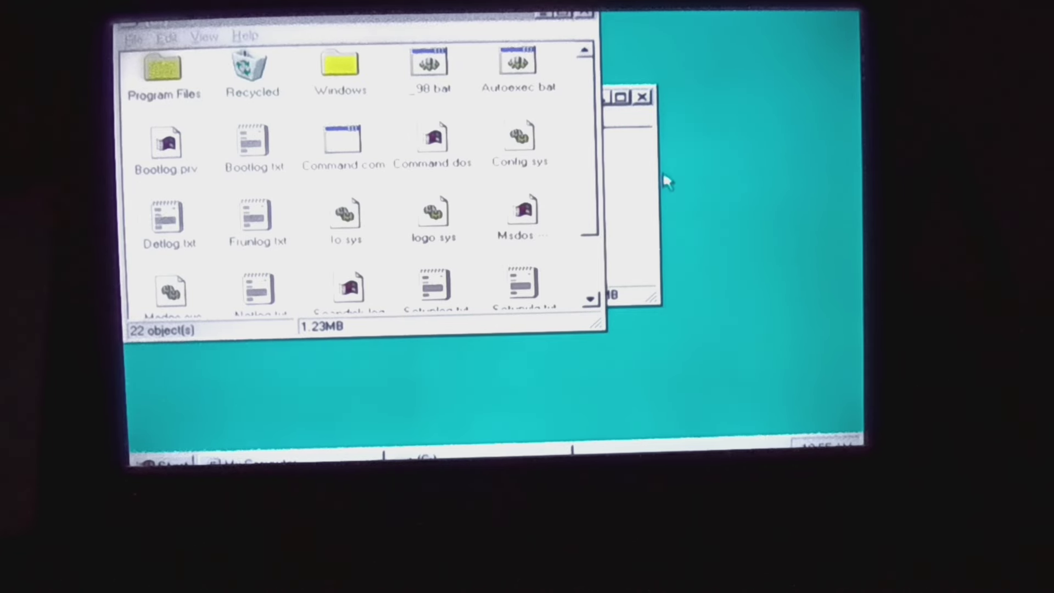
{"action": "left_click", "coordinate": [657, 171]}
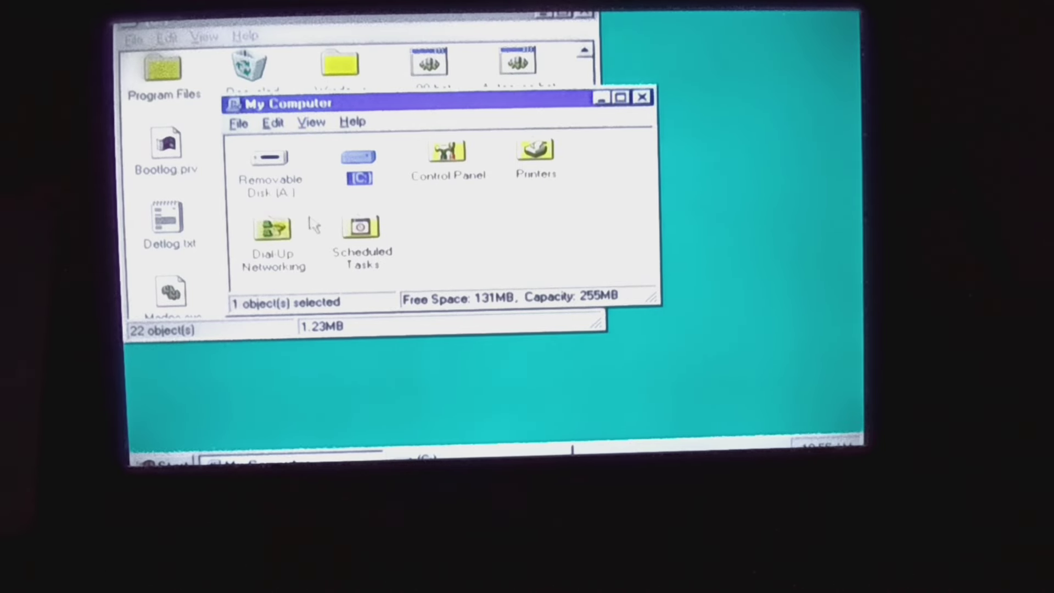
{"action": "left_click", "coordinate": [174, 138]}
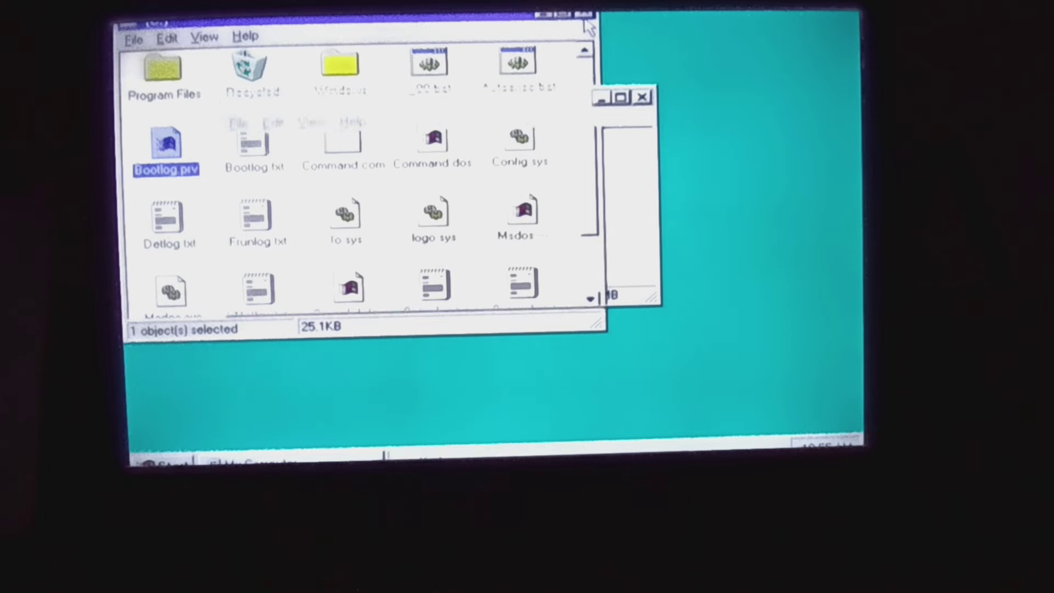
{"action": "left_click", "coordinate": [584, 16]}
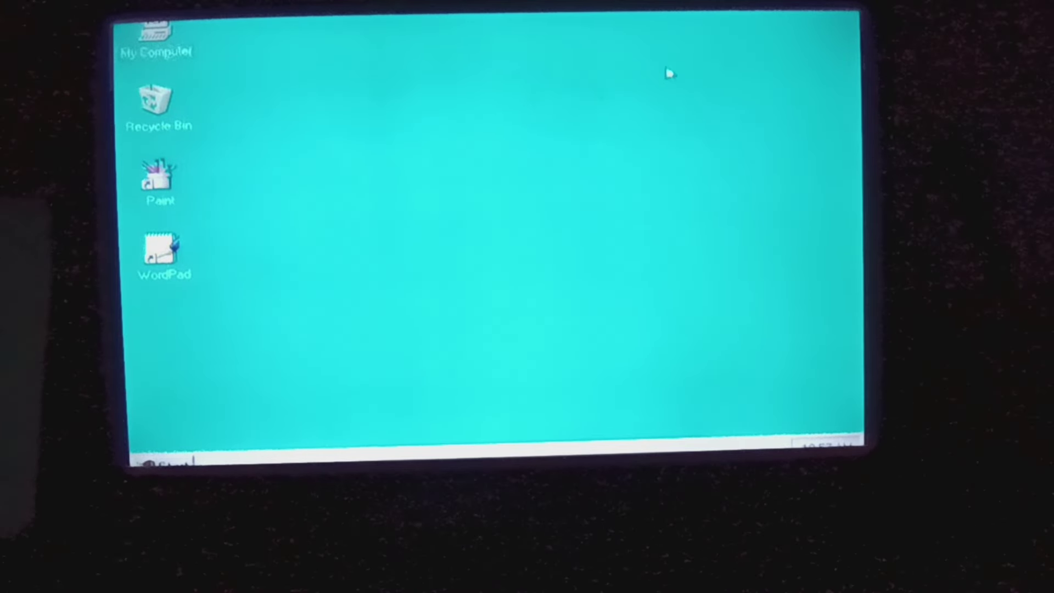
- Open the DOSBox Wii overlay menu with the Home button
{"action": "key", "text": "Home"}
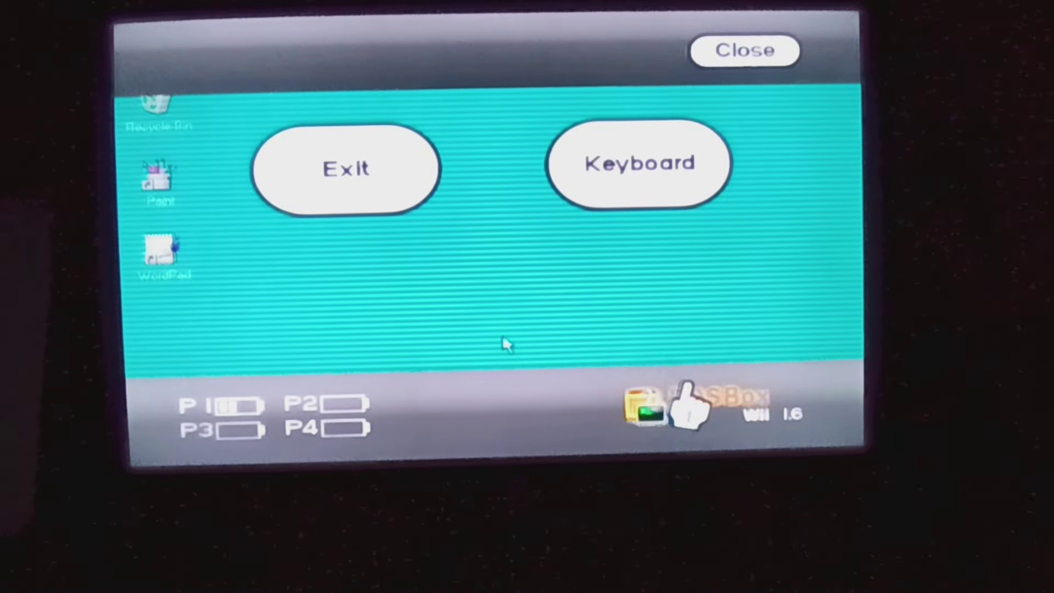
- View and close the DOSBox credits, then enter Esc on the on-screen keyboard but cancel
{"action": "left_click", "coordinate": [683, 413]}
{"action": "left_click", "coordinate": [633, 272]}
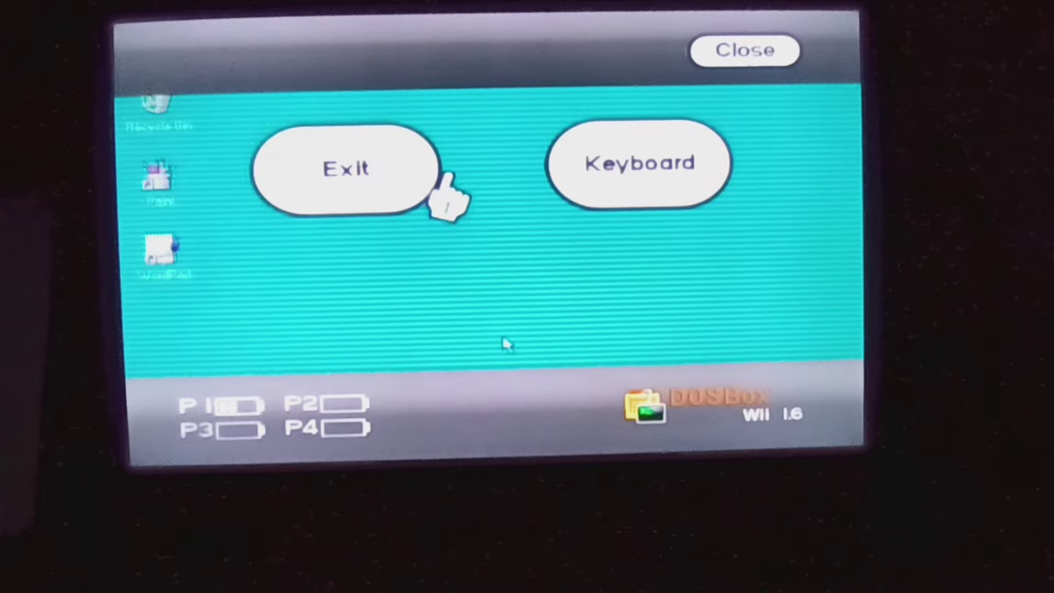
{"action": "left_click", "coordinate": [639, 165]}
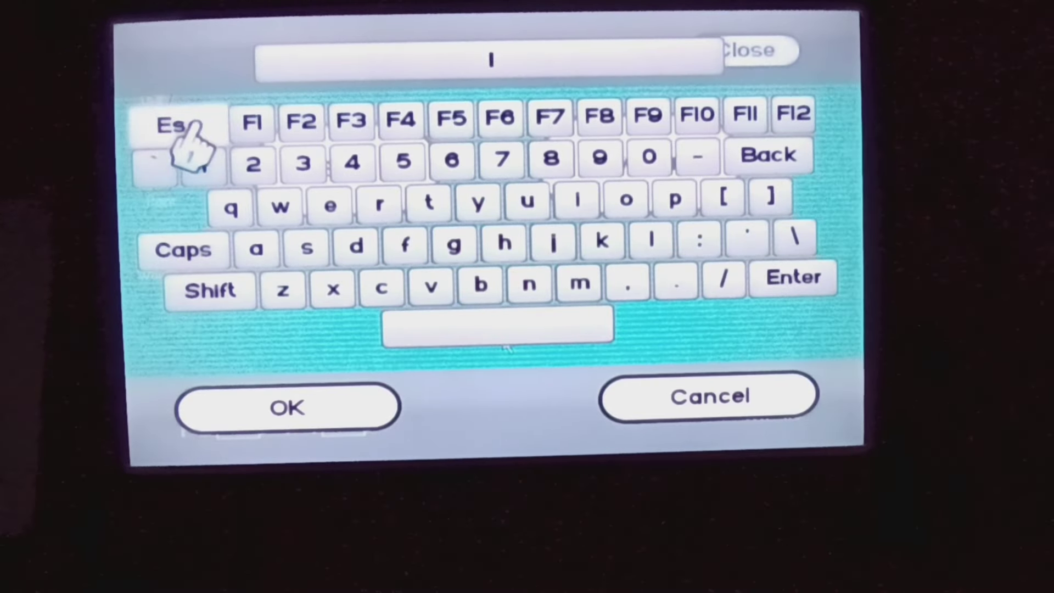
{"action": "left_click", "coordinate": [180, 126]}
{"action": "left_click", "coordinate": [696, 412]}
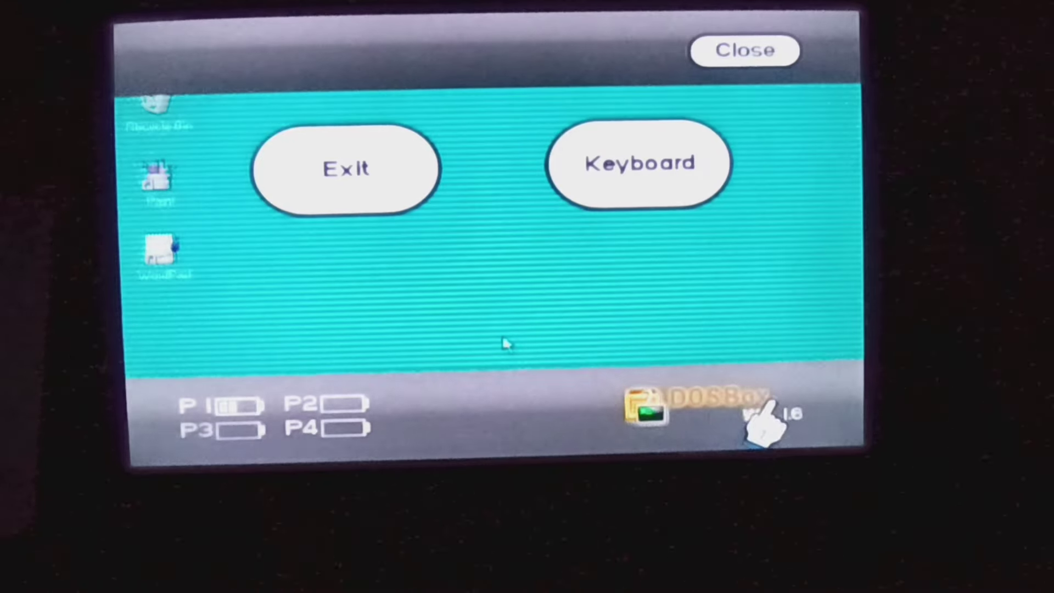
- Enter Esc again on the on-screen keyboard, confirm with OK, and leave the overlay
{"action": "left_click", "coordinate": [640, 166]}
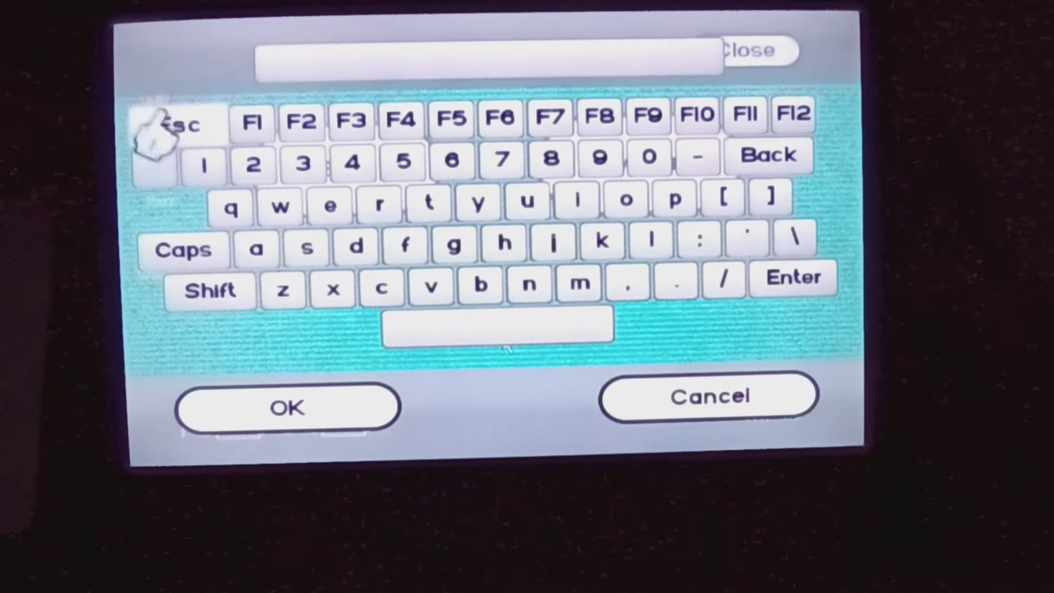
{"action": "left_click", "coordinate": [178, 125]}
{"action": "left_click", "coordinate": [287, 407]}
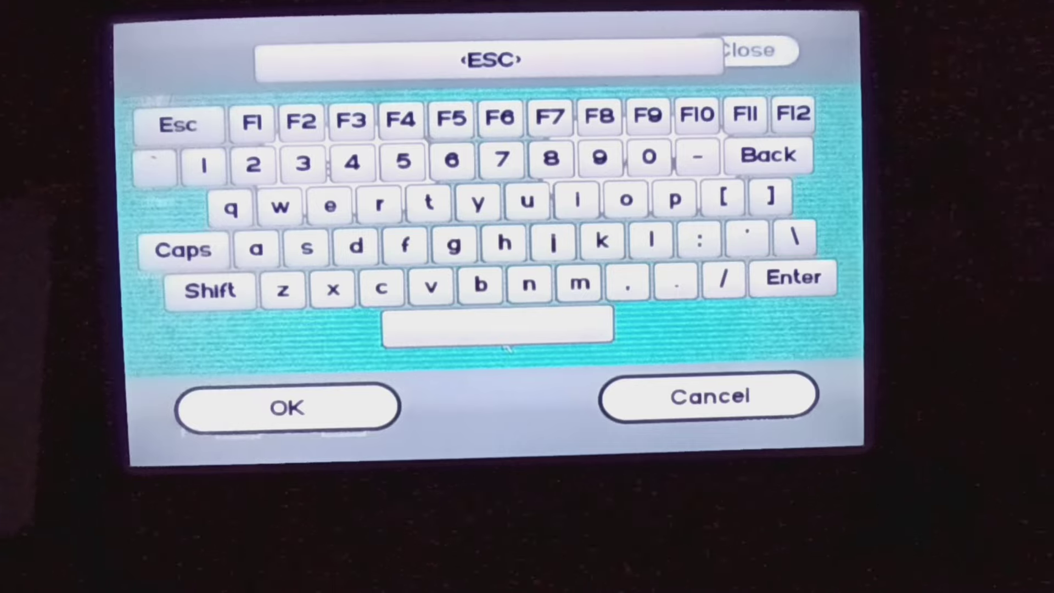
{"action": "left_click", "coordinate": [313, 420]}
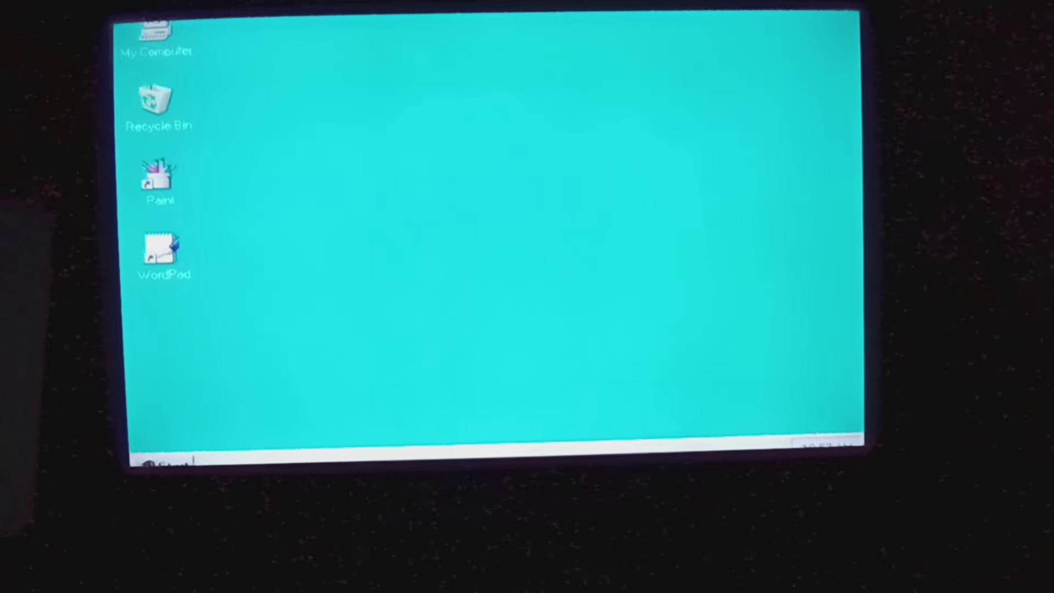
{"action": "key", "text": "Home"}
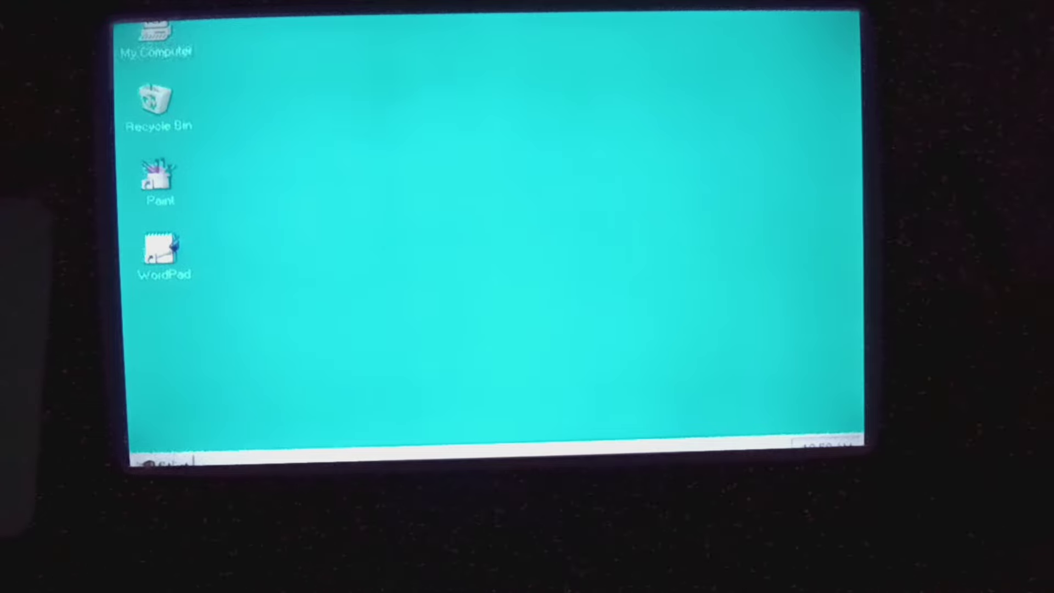
- Choose Shut Down from the Windows 98 Start menu to bring up the Shut Down Windows dialog
{"action": "left_click", "coordinate": [164, 460]}
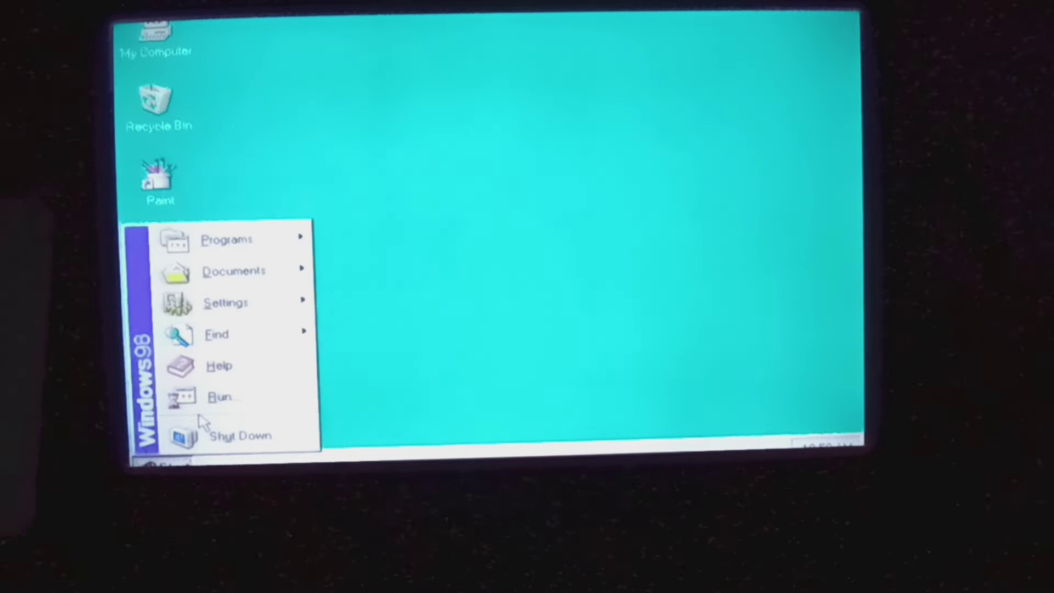
{"action": "left_click", "coordinate": [239, 436]}
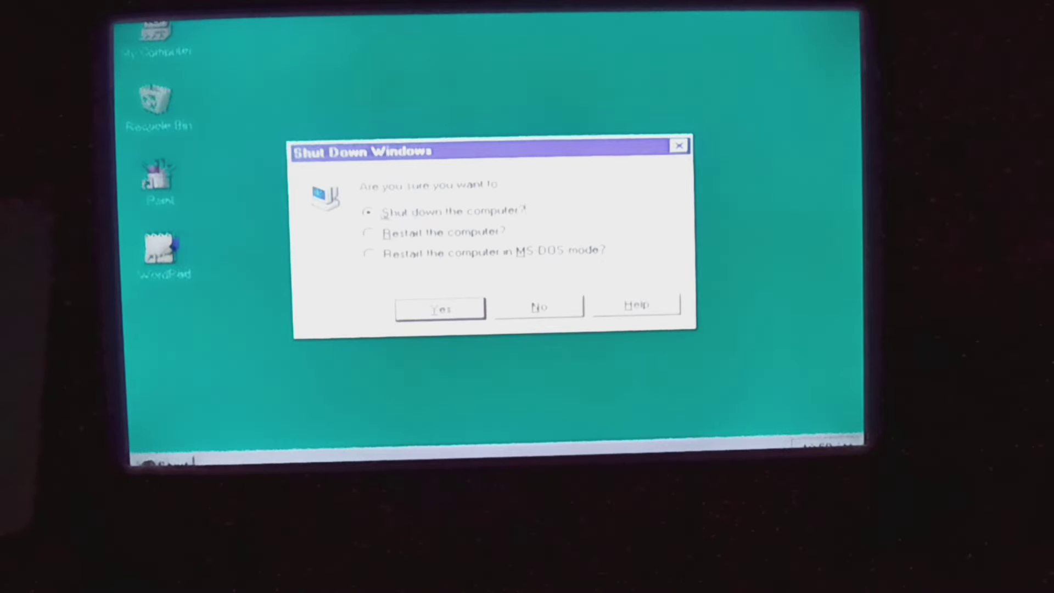